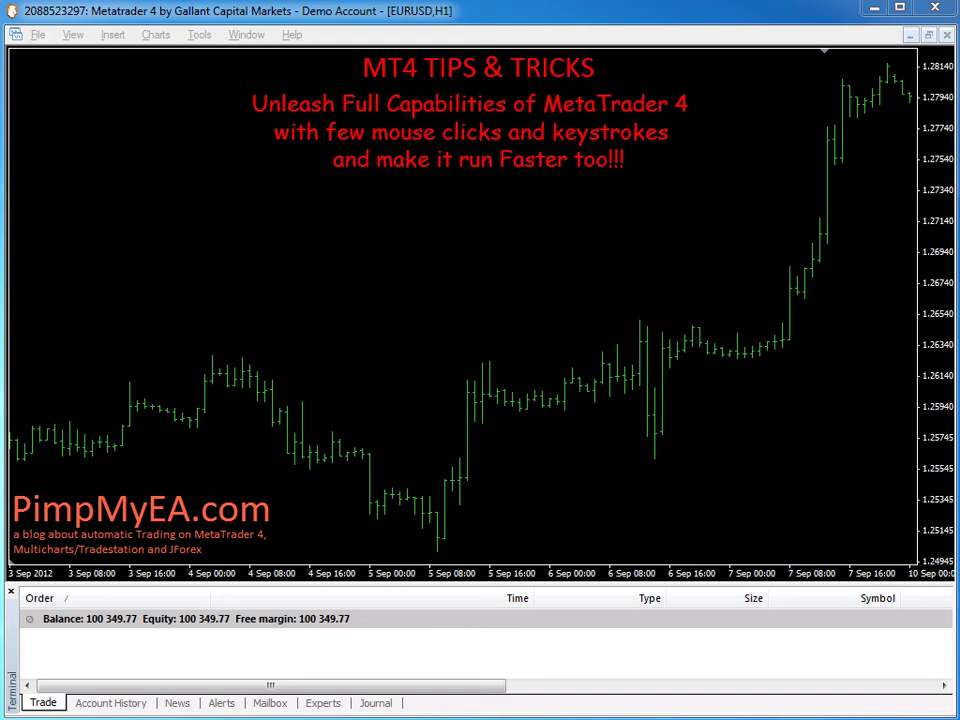
- Bring the MetaTrader 4 window with the EURUSD H1 chart into focus
{"action": "left_click", "coordinate": [740, 20]}
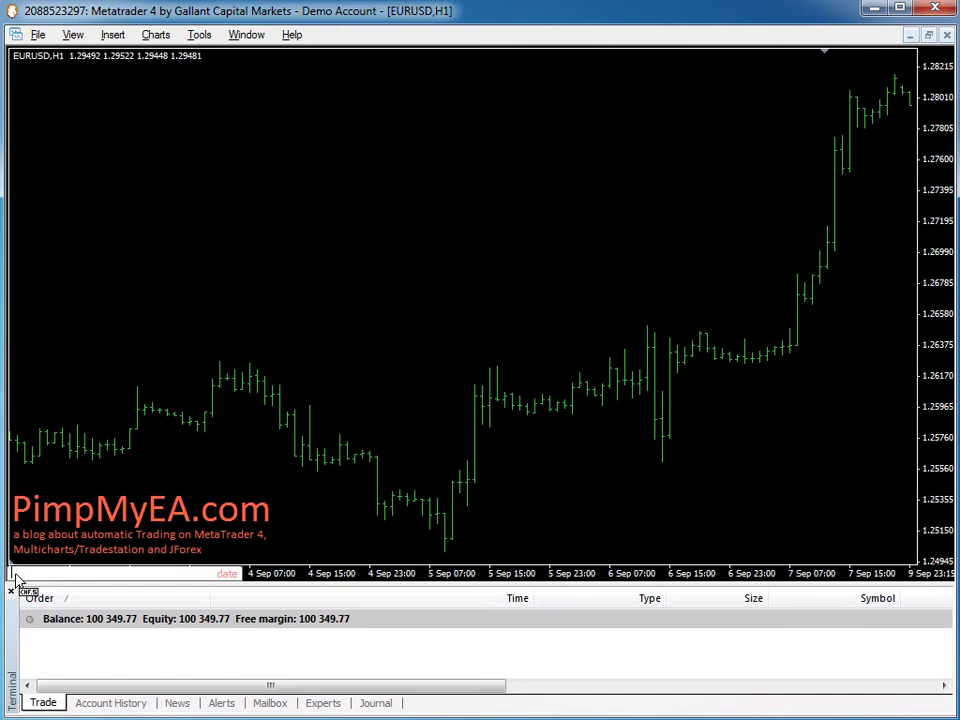
{"action": "double_click", "coordinate": [16, 580]}
{"action": "type", "text": "GBPUSD"}
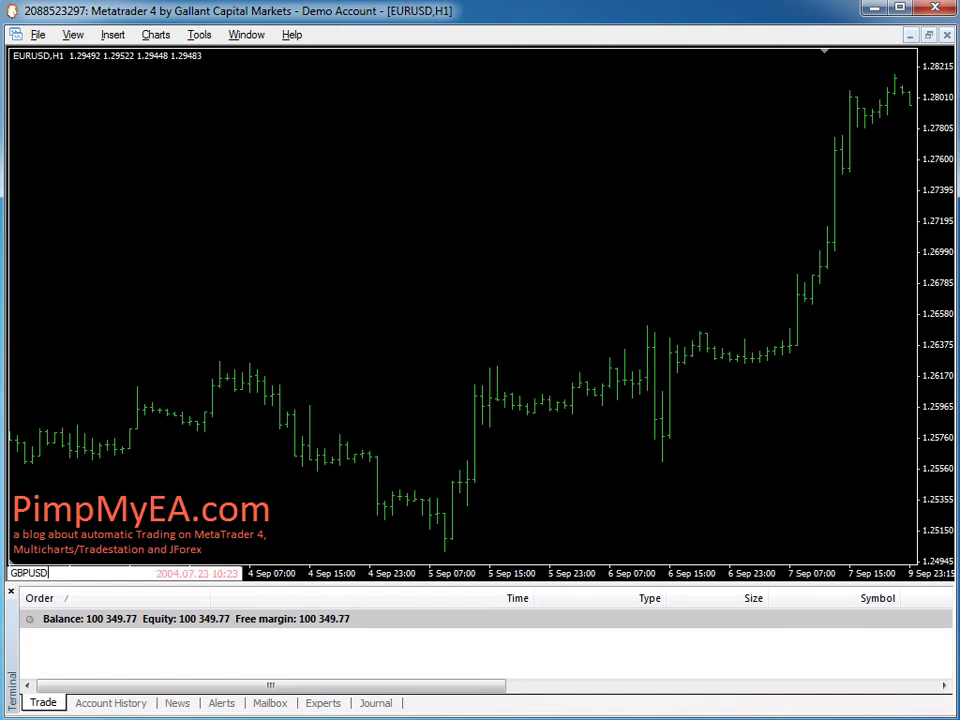
{"action": "key", "text": "Return"}
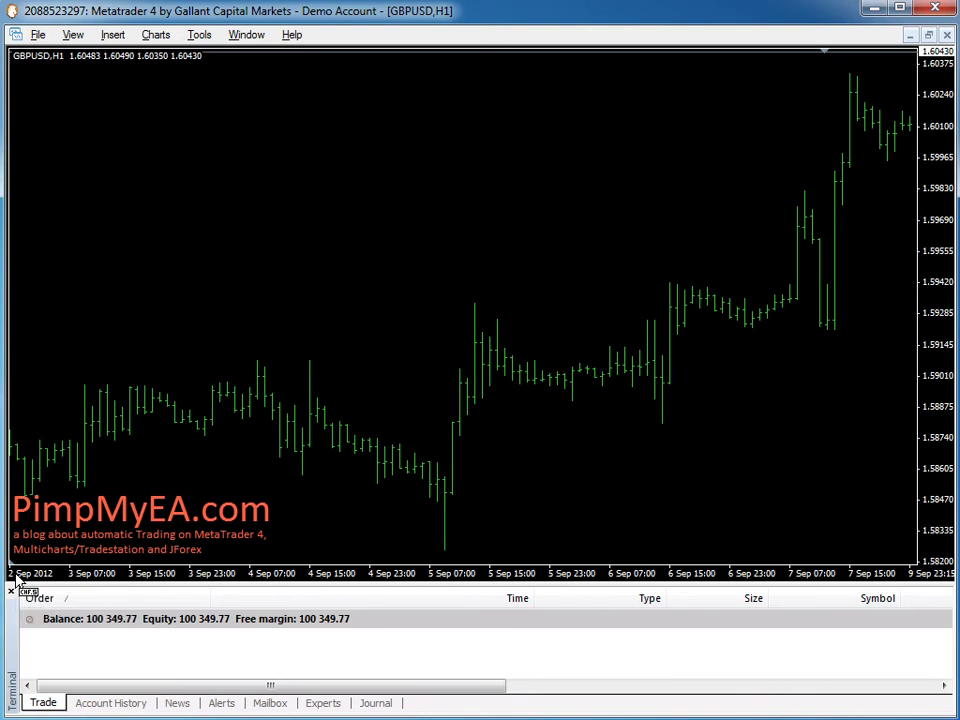
{"action": "double_click", "coordinate": [16, 580]}
{"action": "key", "text": "BackSpace"}
{"action": "key", "text": "BackSpace"}
{"action": "key", "text": "BackSpace"}
{"action": "key", "text": "BackSpace"}
{"action": "key", "text": "BackSpace"}
{"action": "key", "text": "BackSpace"}
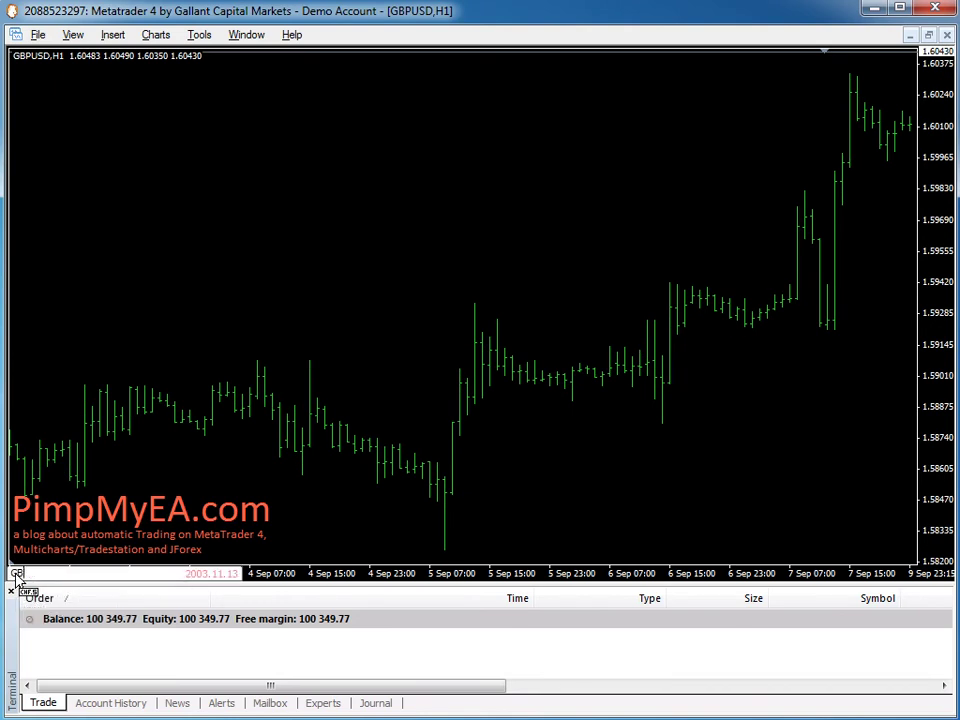
{"action": "type", "text": "AUDUSD"}
{"action": "key", "text": "Return"}
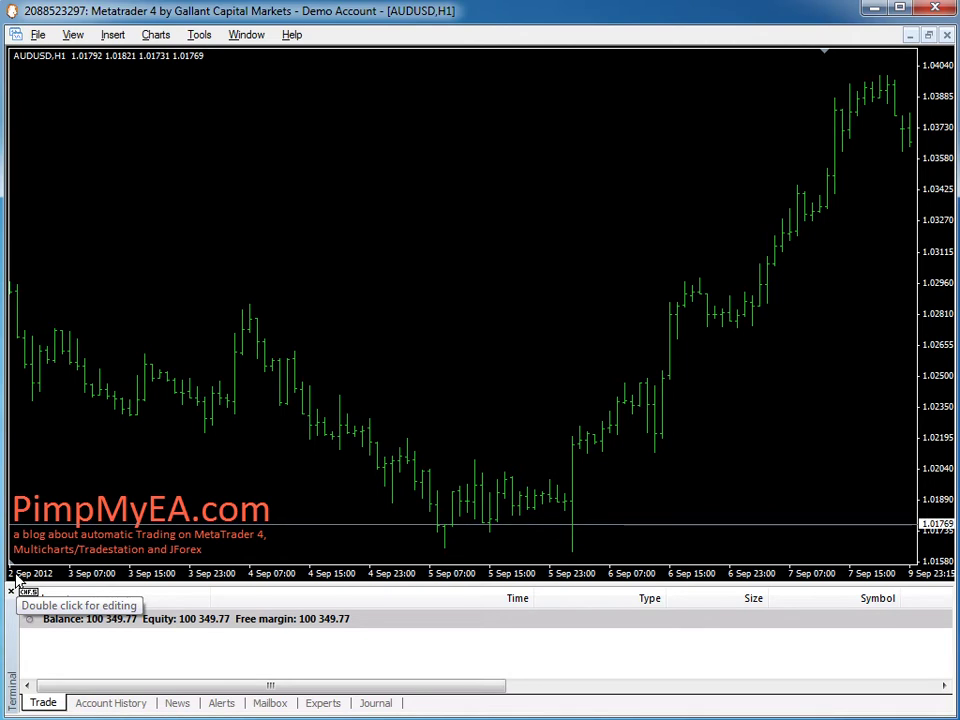
{"action": "double_click", "coordinate": [15, 579]}
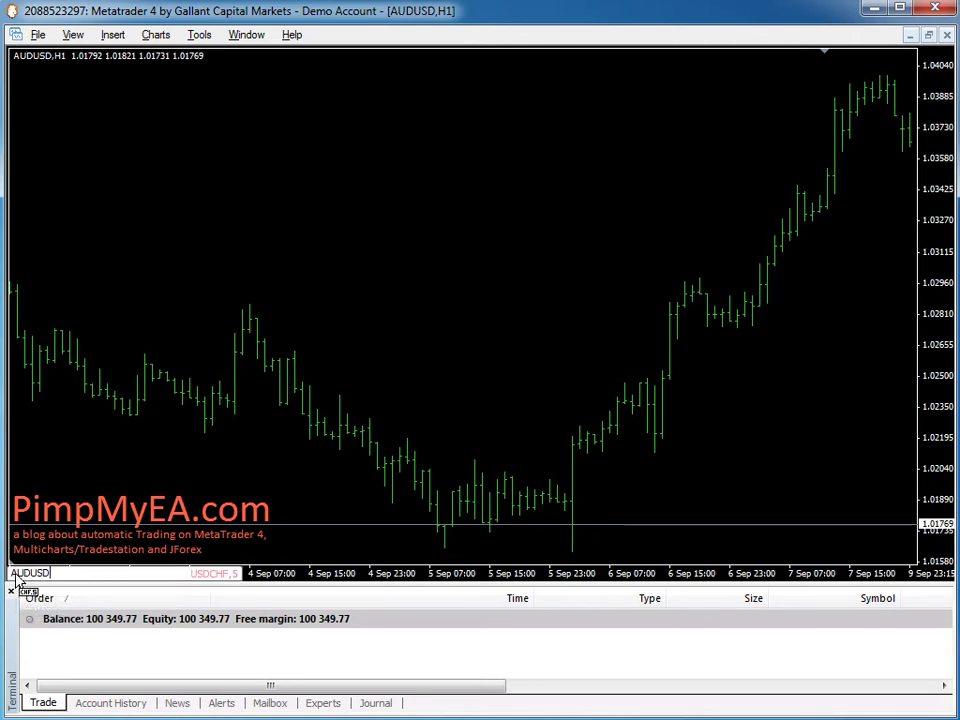
{"action": "key", "text": "BackSpace"}
{"action": "key", "text": "BackSpace"}
{"action": "key", "text": "BackSpace"}
{"action": "key", "text": "BackSpace"}
{"action": "key", "text": "BackSpace"}
{"action": "key", "text": "BackSpace"}
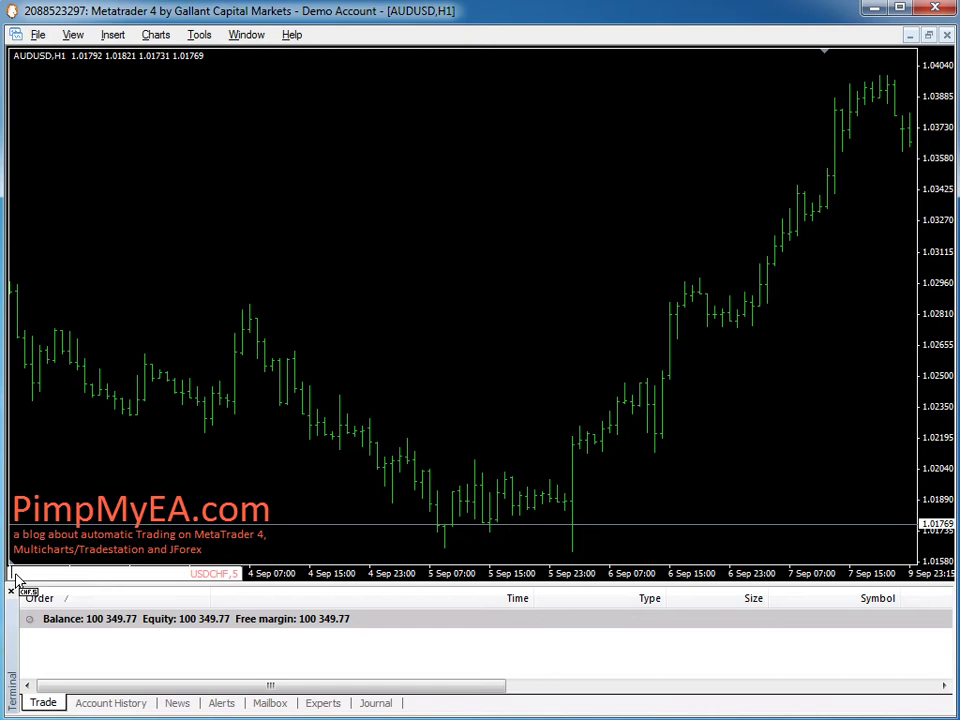
{"action": "type", "text": "EURJPY"}
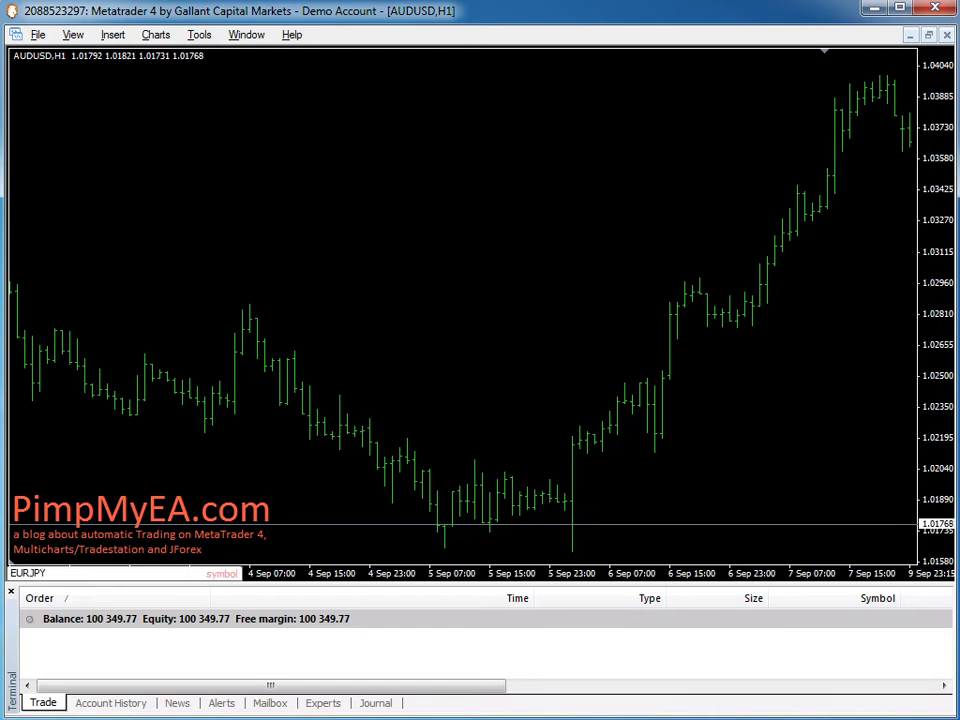
{"action": "key", "text": "Return"}
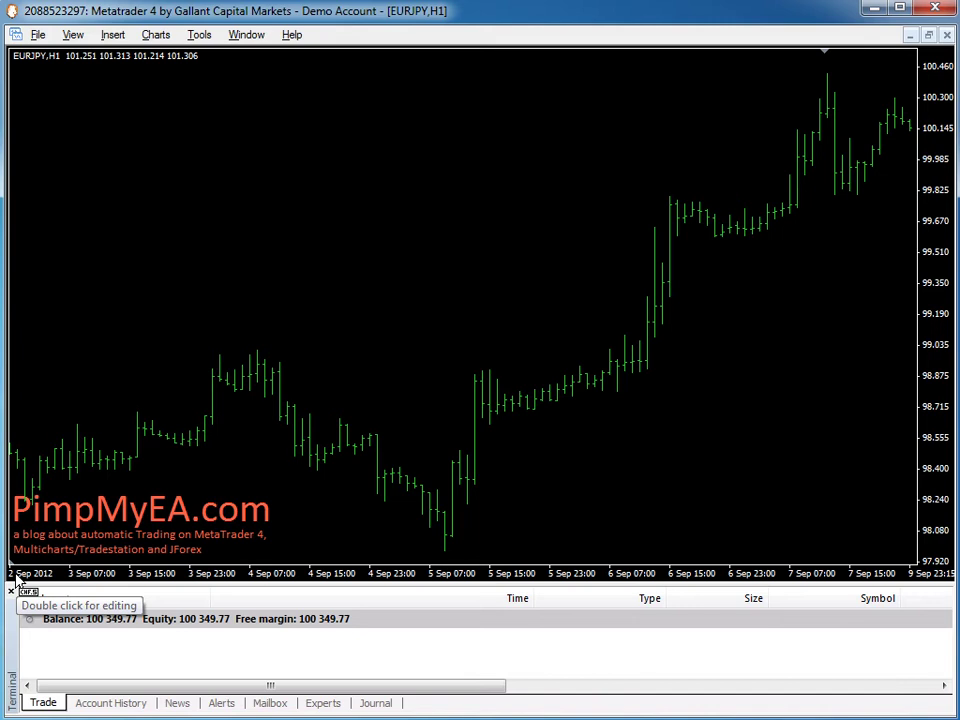
{"action": "key", "text": "Return"}
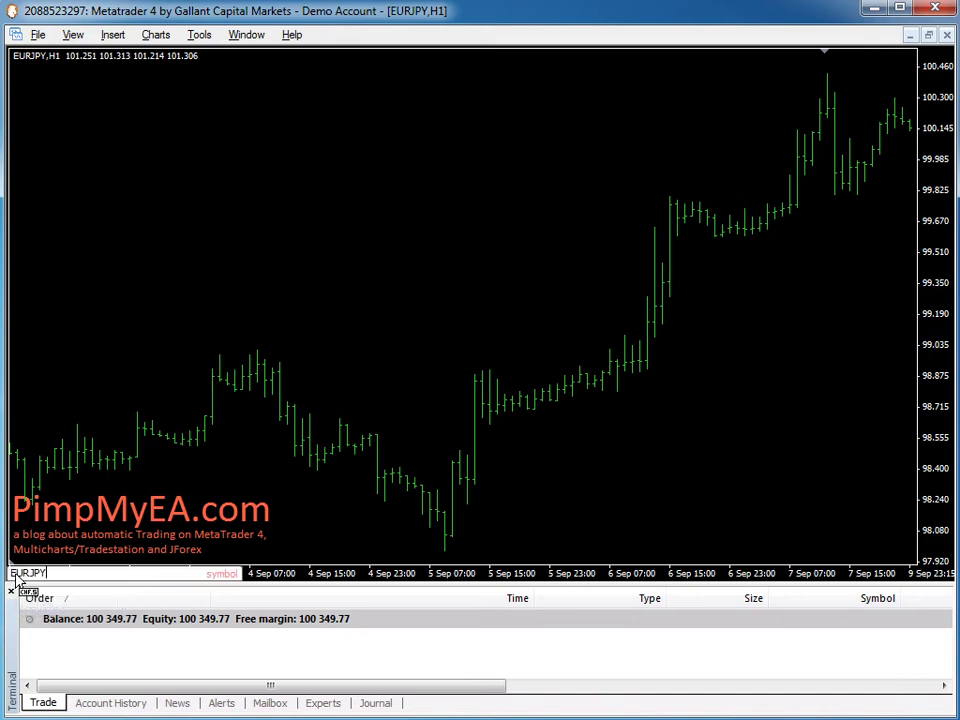
{"action": "key", "text": "BackSpace"}
{"action": "key", "text": "BackSpace"}
{"action": "key", "text": "BackSpace"}
{"action": "type", "text": "USD"}
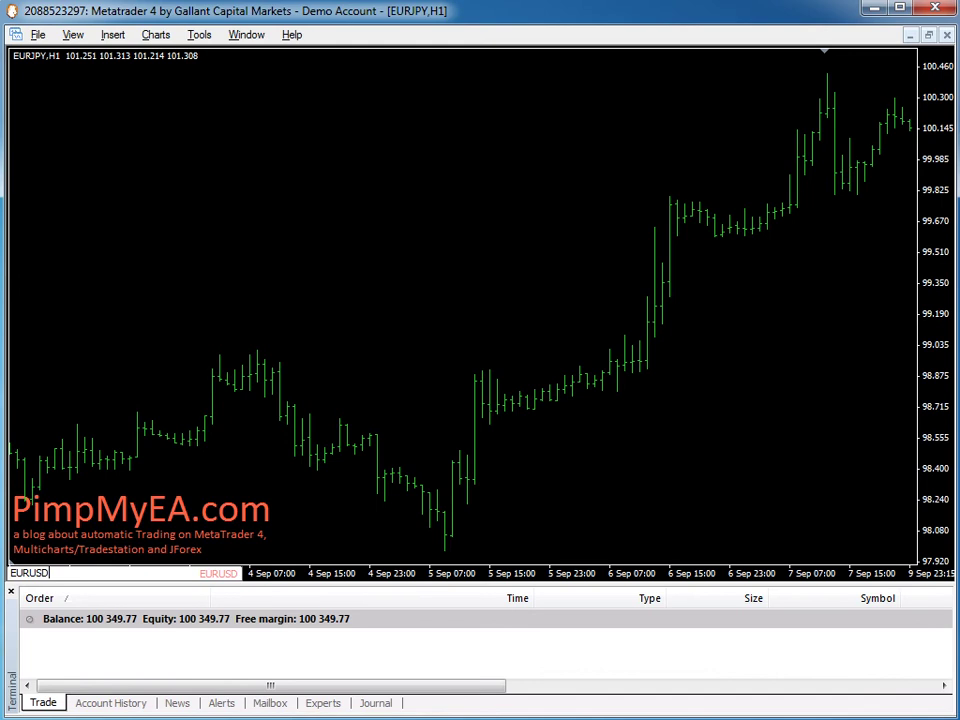
{"action": "key", "text": "Return"}
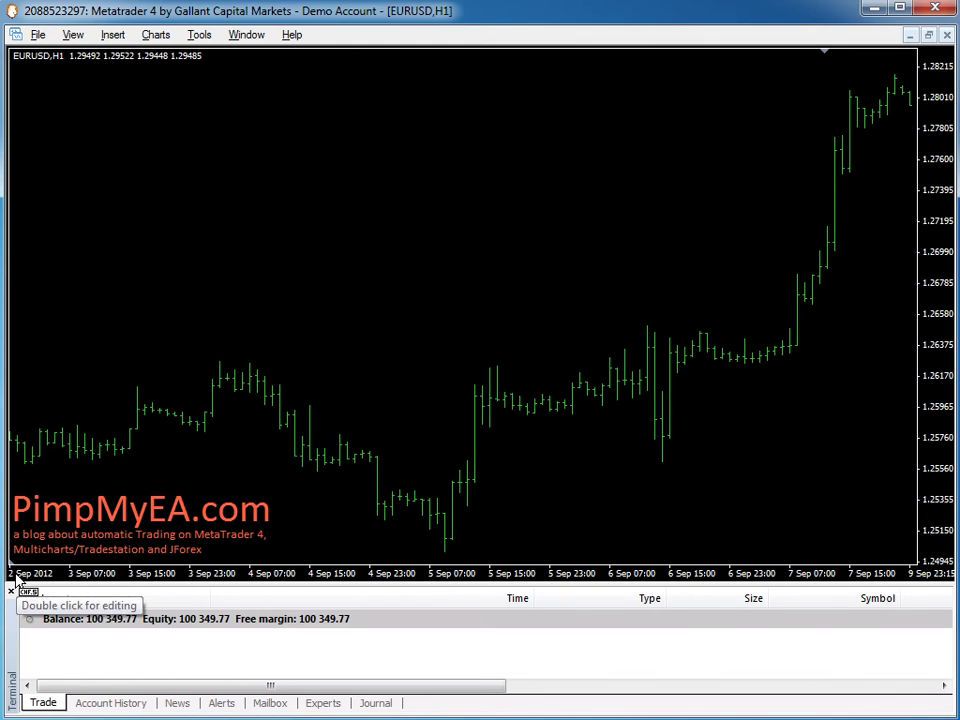
- Switch the EURUSD chart to the M1 timeframe through the quick navigation box
{"action": "double_click", "coordinate": [15, 575]}
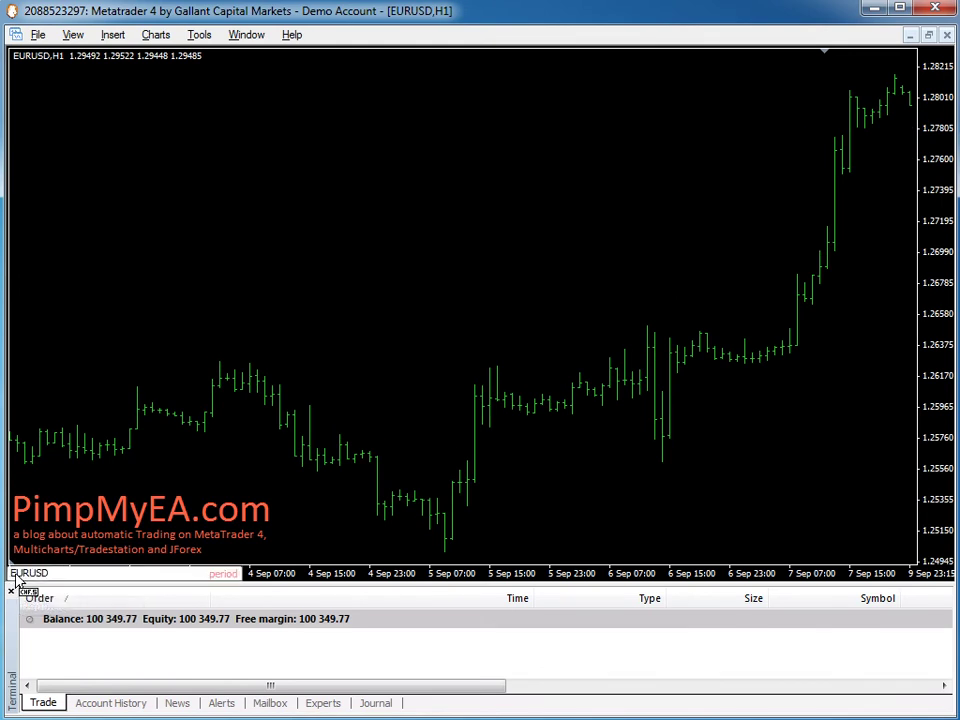
{"action": "type", "text": "EUR"}
{"action": "key", "text": "BackSpace"}
{"action": "key", "text": "BackSpace"}
{"action": "key", "text": "BackSpace"}
{"action": "type", "text": "m1"}
{"action": "key", "text": "Return"}
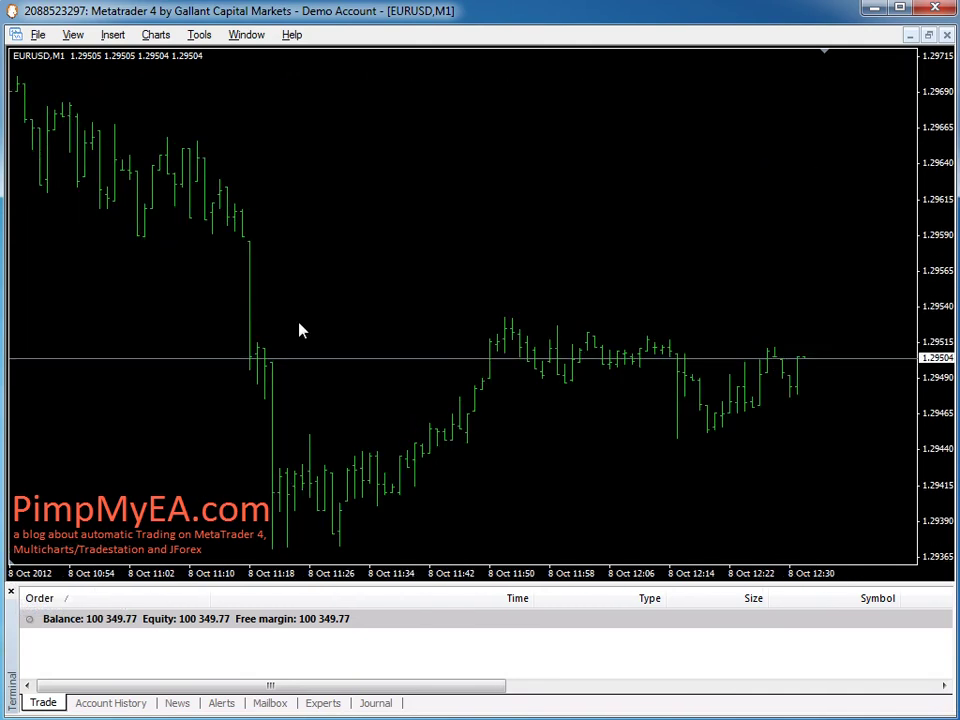
- Switch the chart to H1, then to the weekly W1 timeframe
{"action": "key", "text": "Return"}
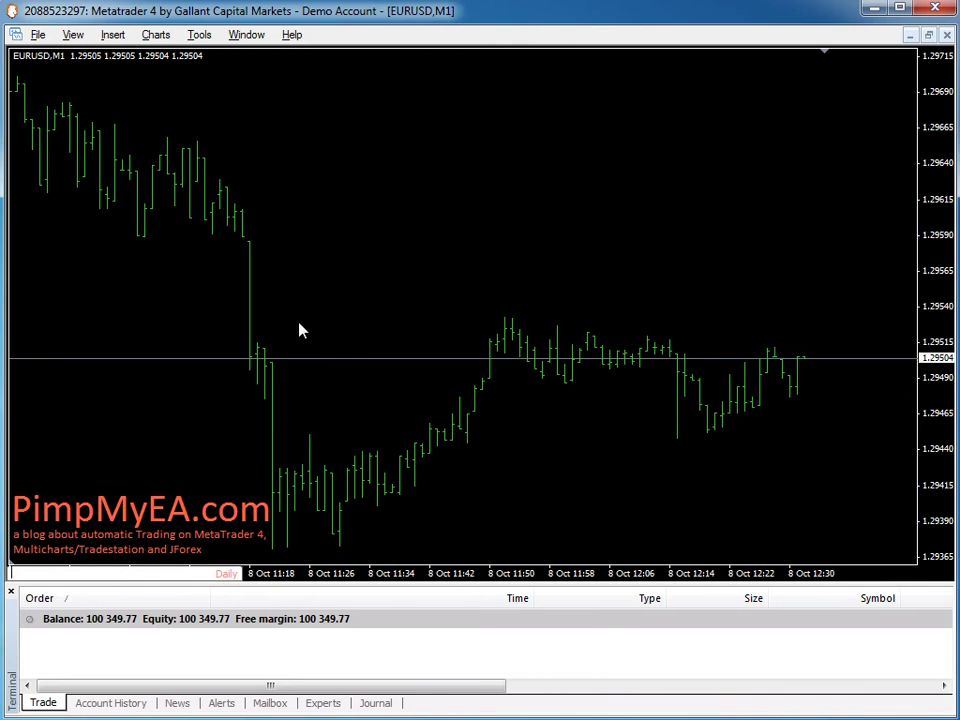
{"action": "type", "text": "H1"}
{"action": "key", "text": "Return"}
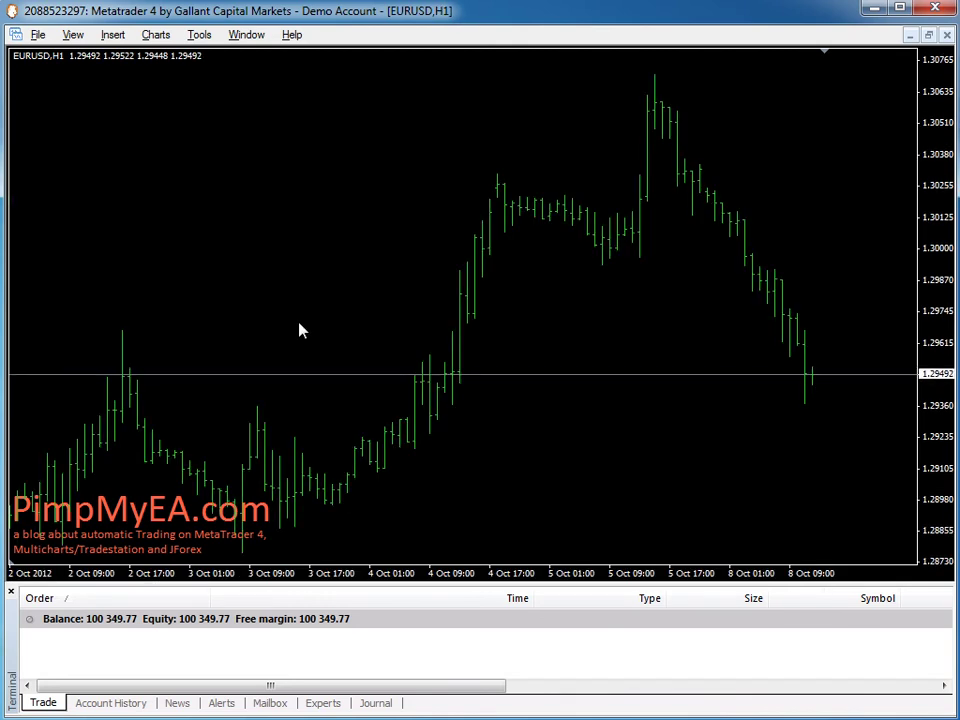
{"action": "key", "text": "Return"}
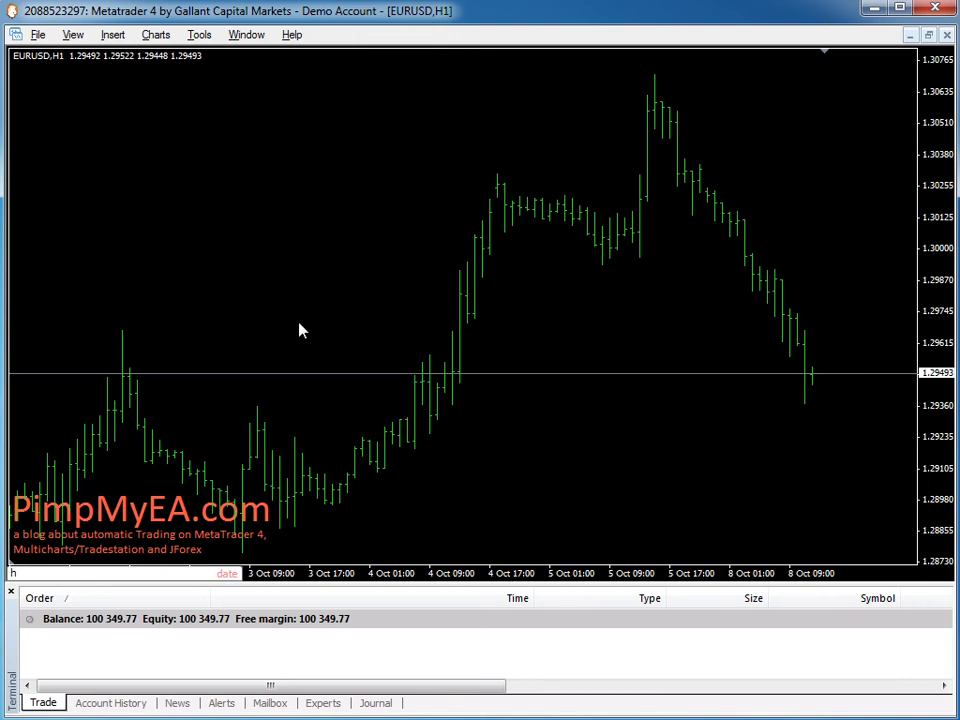
{"action": "type", "text": "W1"}
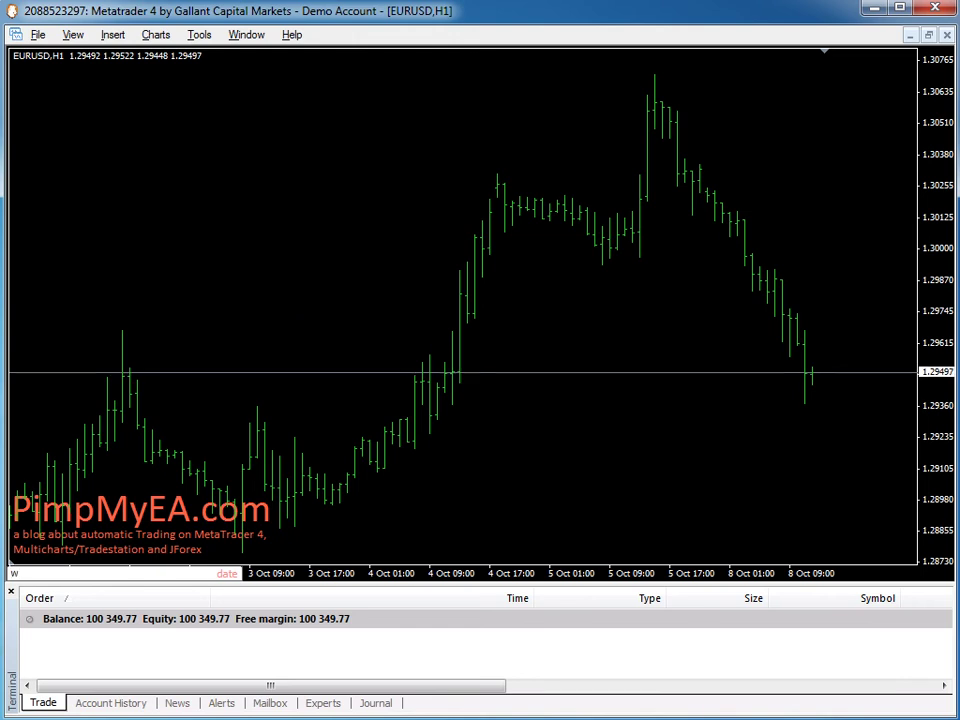
{"action": "key", "text": "Return"}
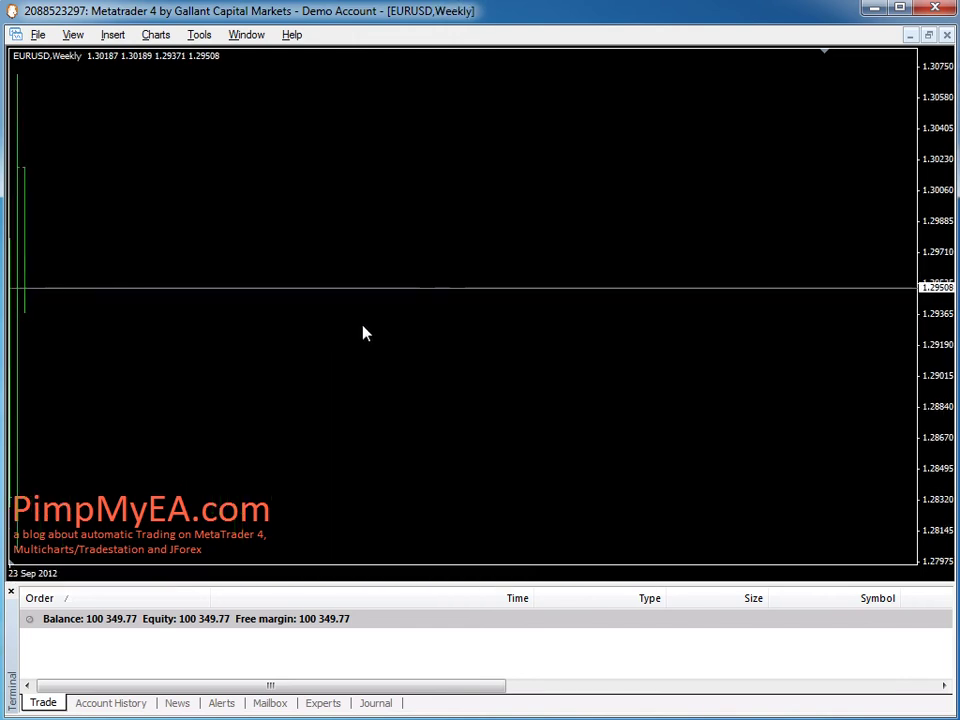
- Switch the chart to the monthly MN timeframe, then to M30
{"action": "key", "text": "Return"}
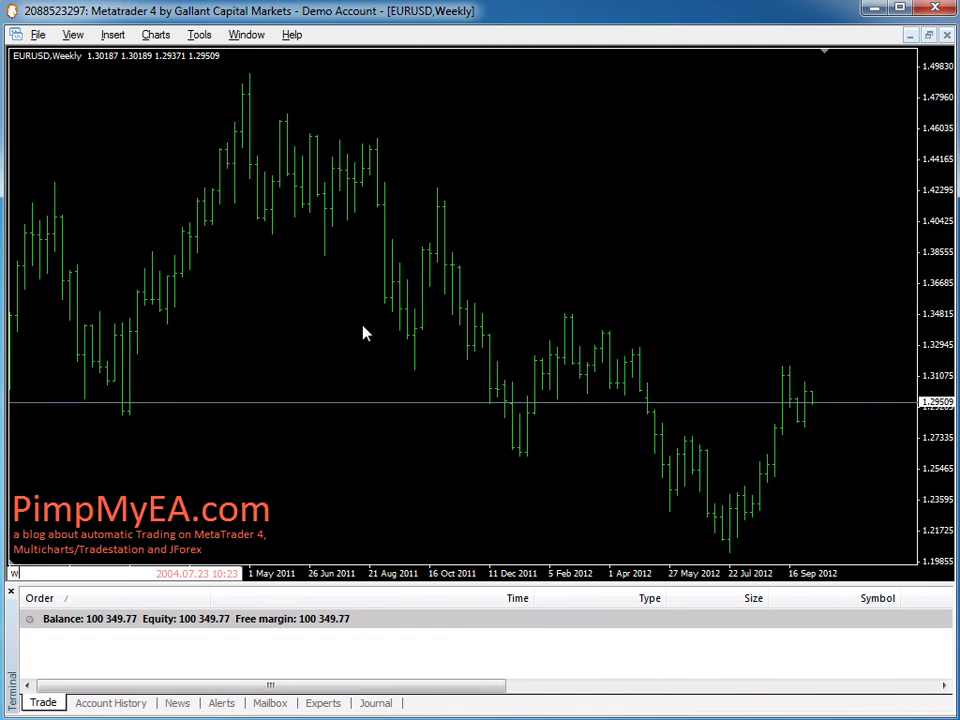
{"action": "type", "text": "mn"}
{"action": "key", "text": "Return"}
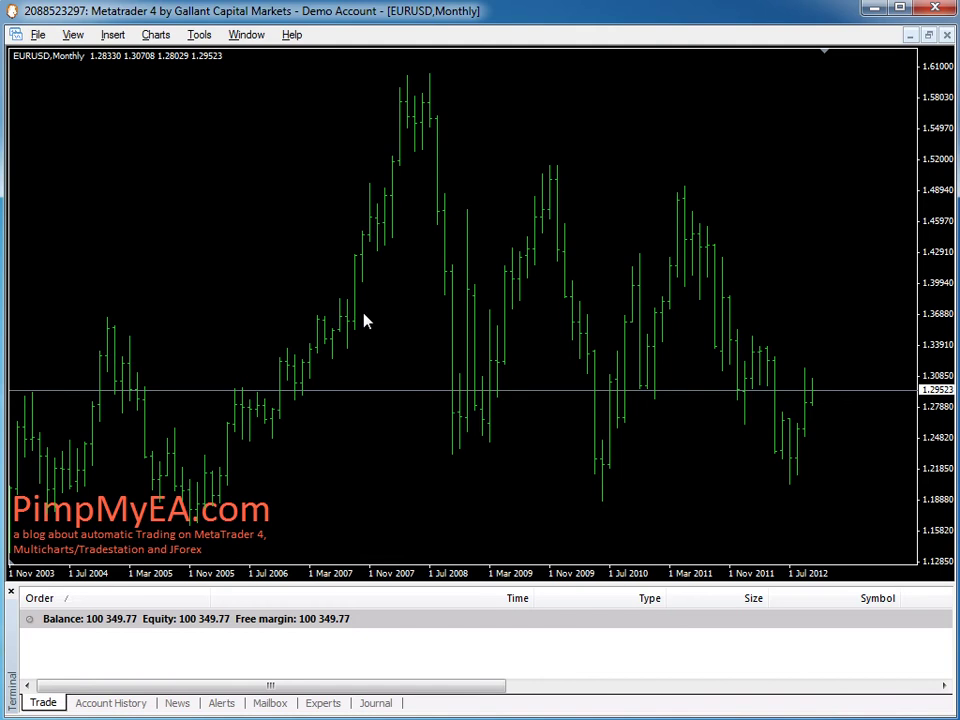
{"action": "key", "text": "Return"}
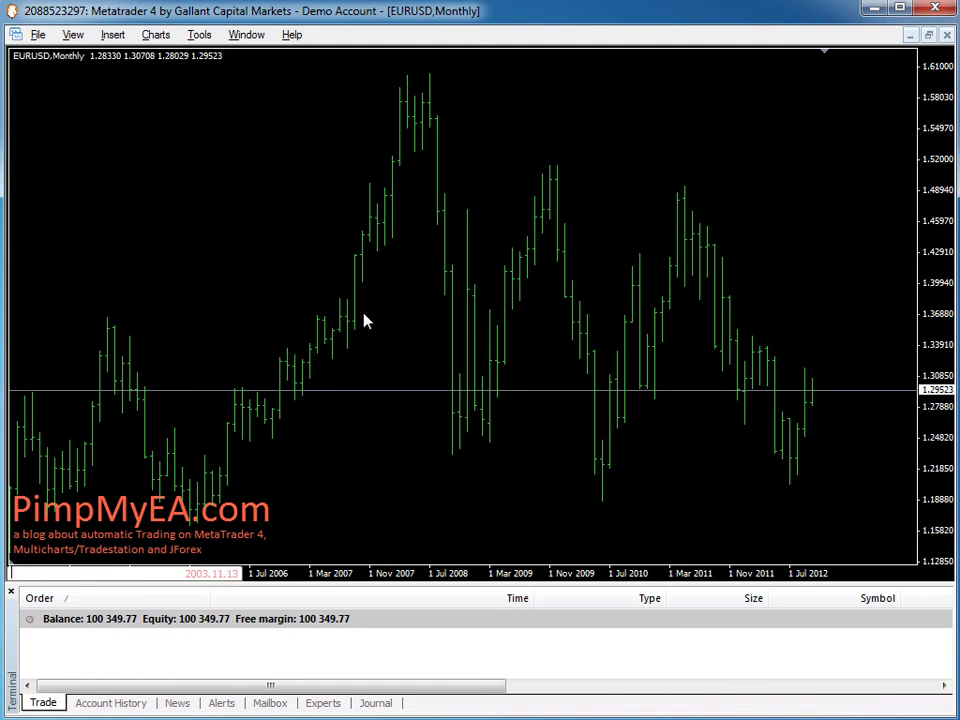
{"action": "type", "text": "m30"}
{"action": "key", "text": "Return"}
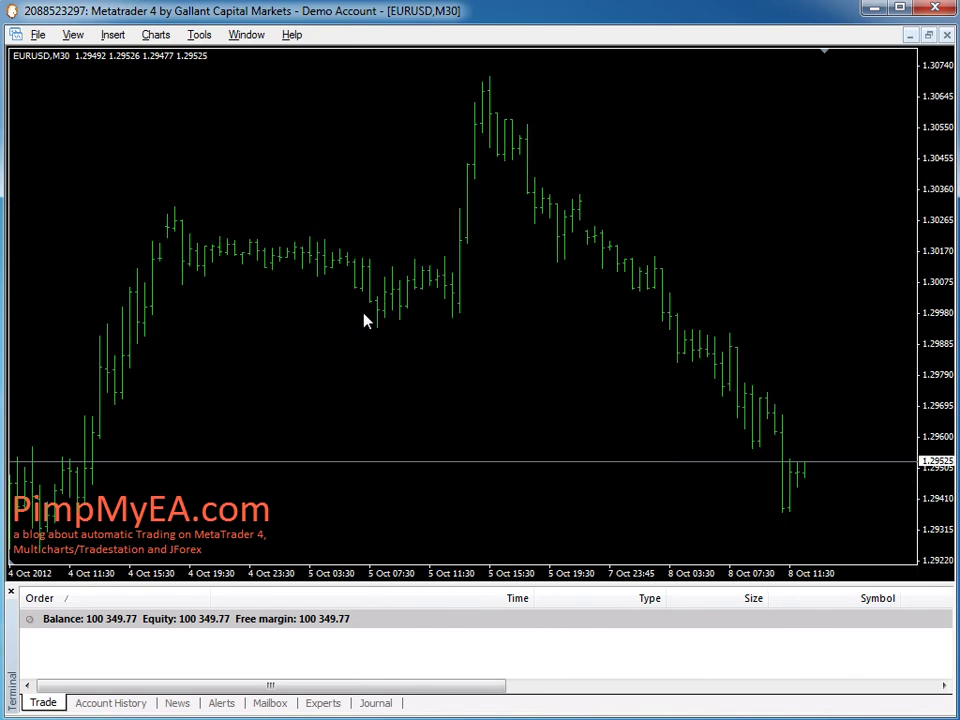
- Enter 15 in the quick navigation box to show 15-minute bars
{"action": "key", "text": "Return"}
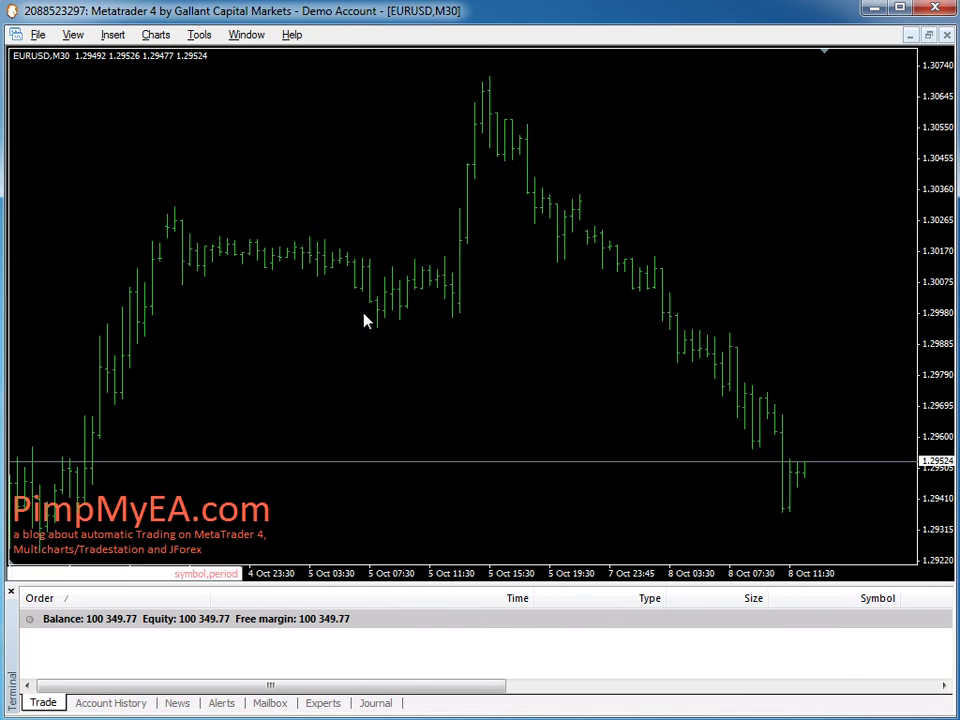
{"action": "type", "text": "14"}
{"action": "key", "text": "BackSpace"}
{"action": "type", "text": "5"}
{"action": "key", "text": "Return"}
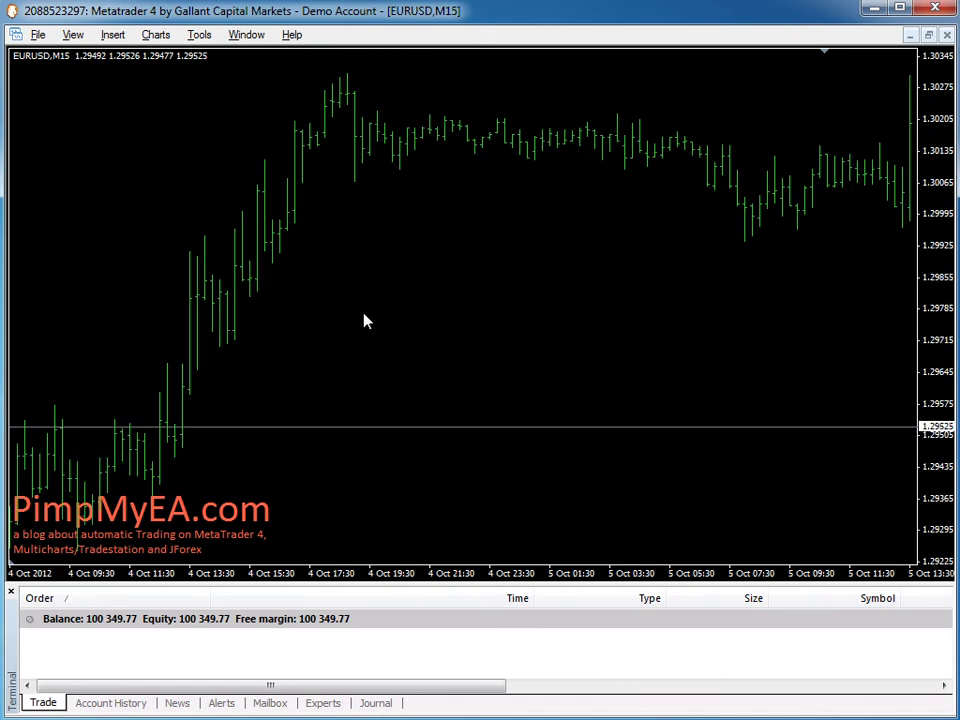
- Switch the chart to H4 with 240 and h4, then back to M15 with 15
{"action": "type", "text": "USDCHF,5"}
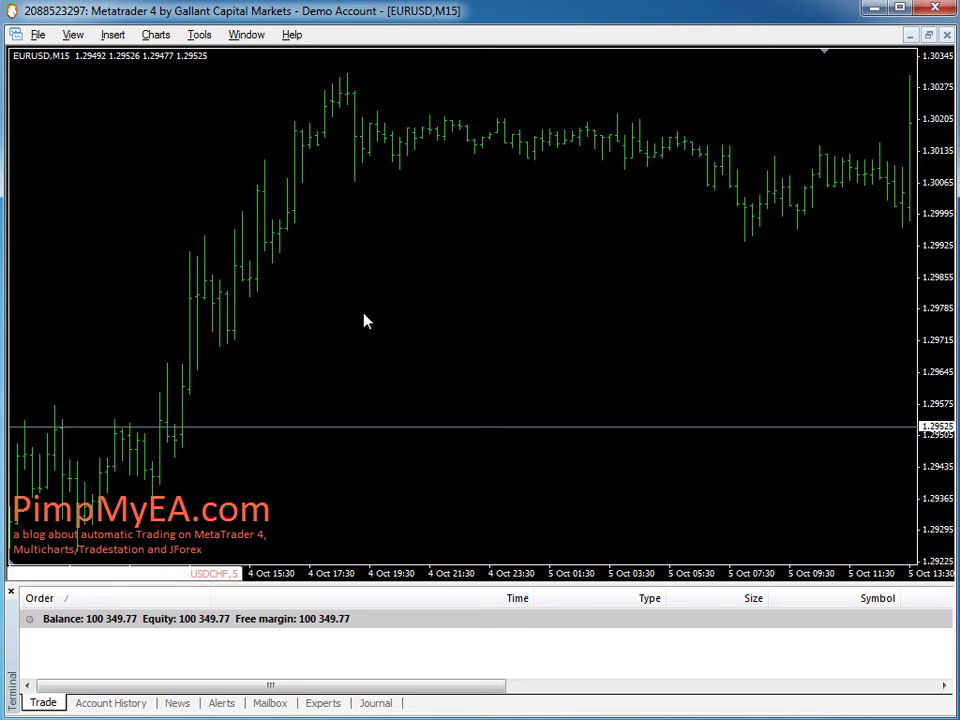
{"action": "type", "text": "240"}
{"action": "key", "text": "Return"}
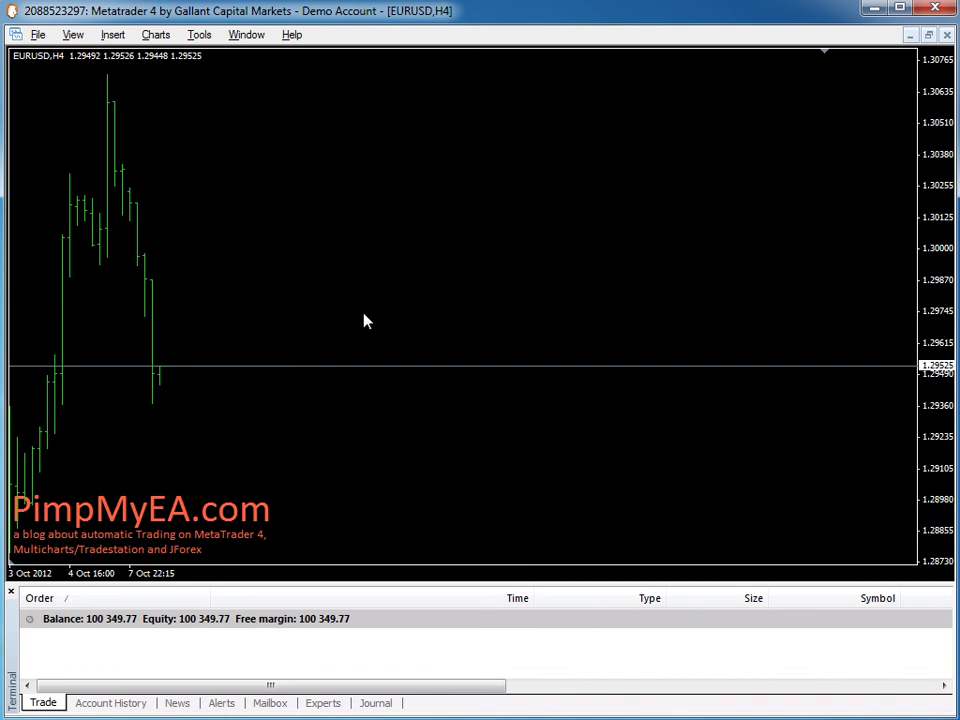
{"action": "key", "text": "Return"}
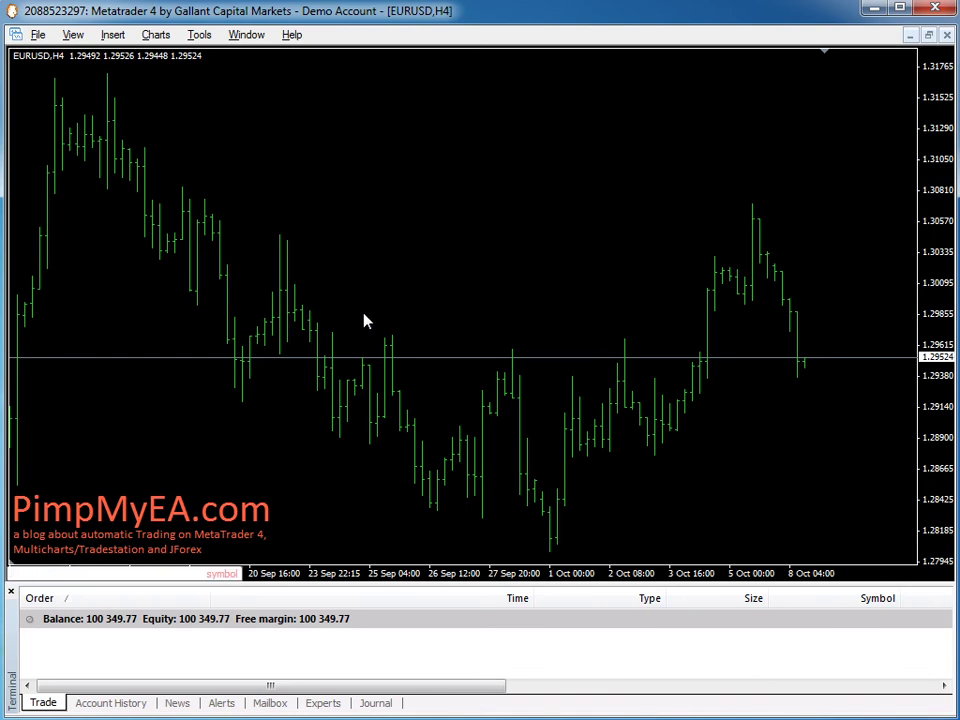
{"action": "type", "text": "h4"}
{"action": "key", "text": "Return"}
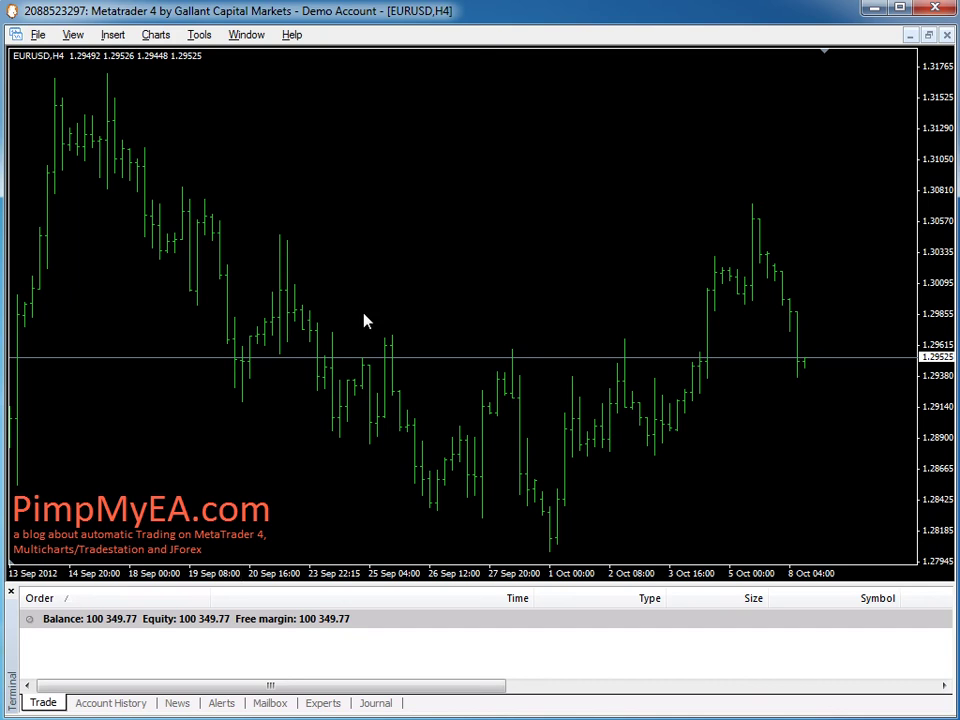
{"action": "key", "text": "Return"}
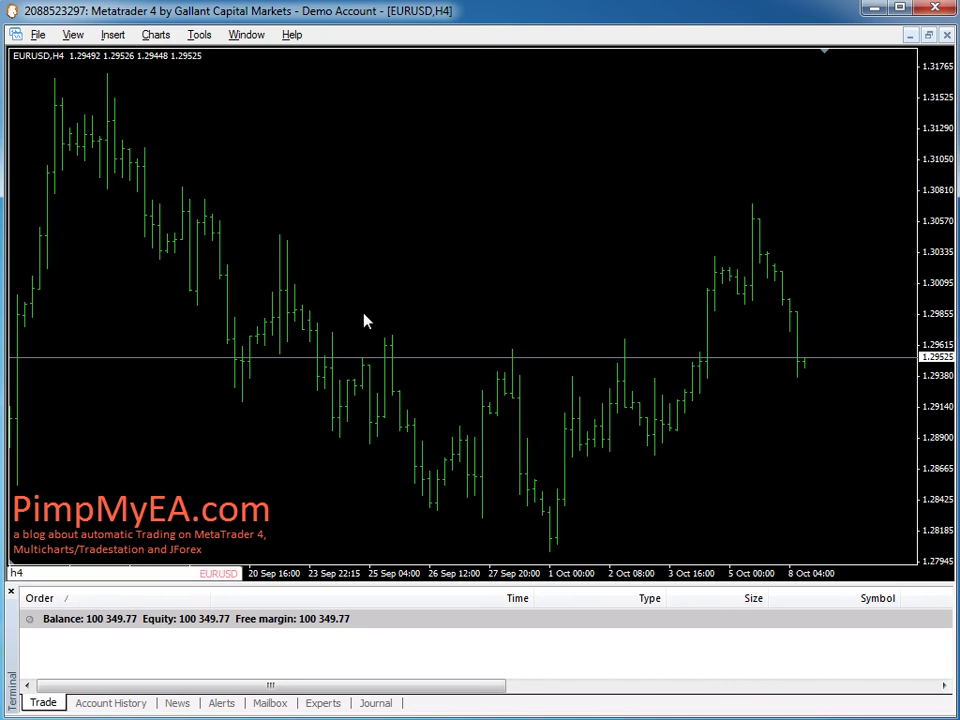
{"action": "type", "text": "15"}
{"action": "key", "text": "Return"}
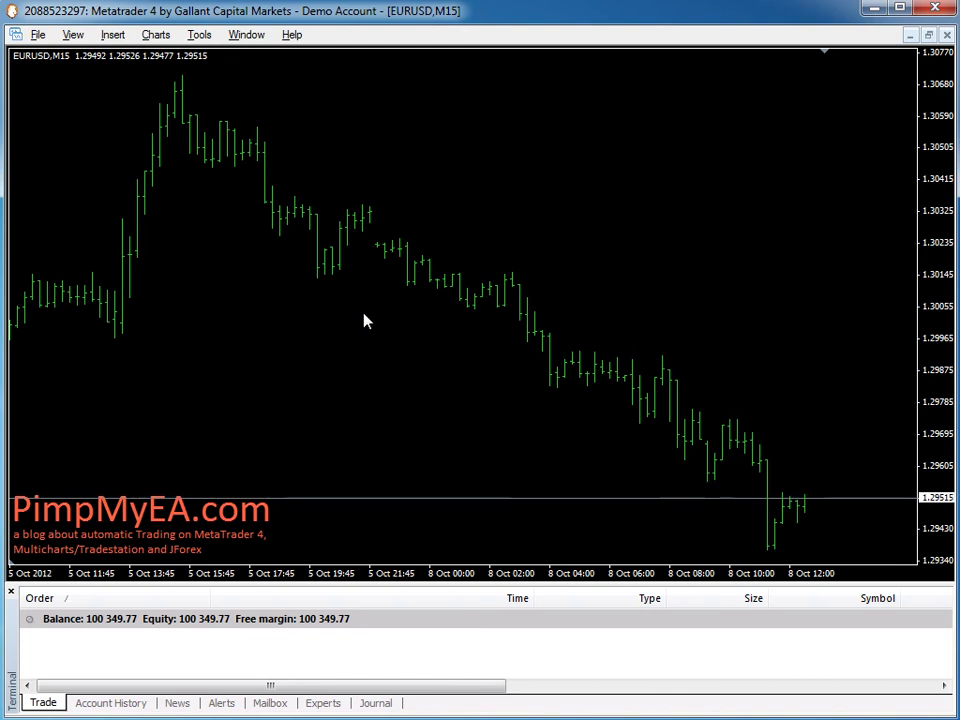
- Jump the M15 chart to 2012.6.1, then to 2012.6.1 18:45
{"action": "key", "text": "Return"}
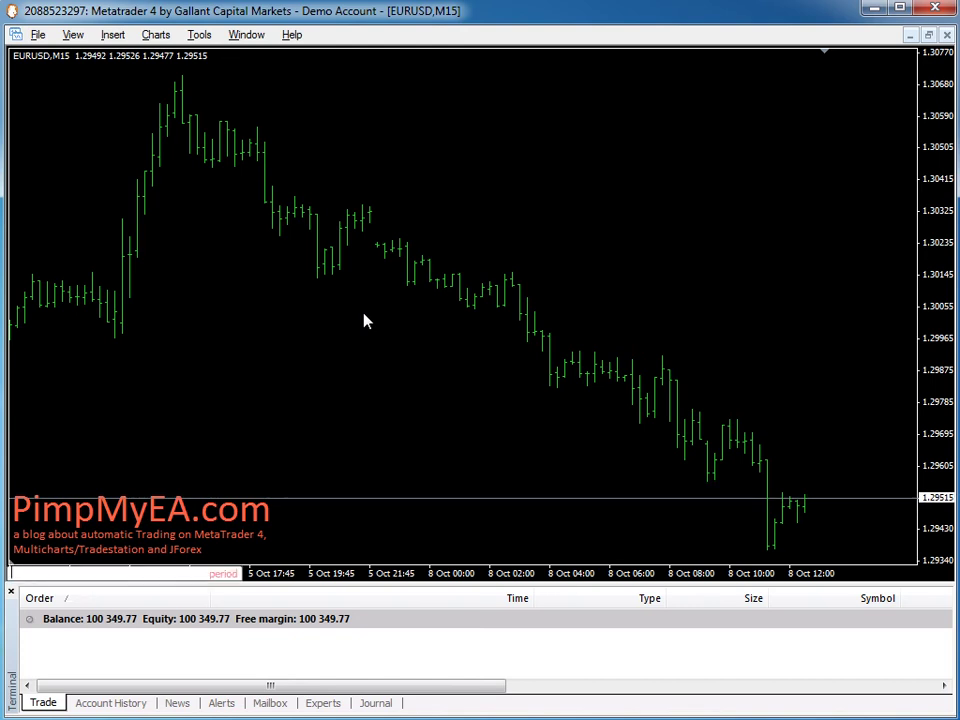
{"action": "type", "text": "201"}
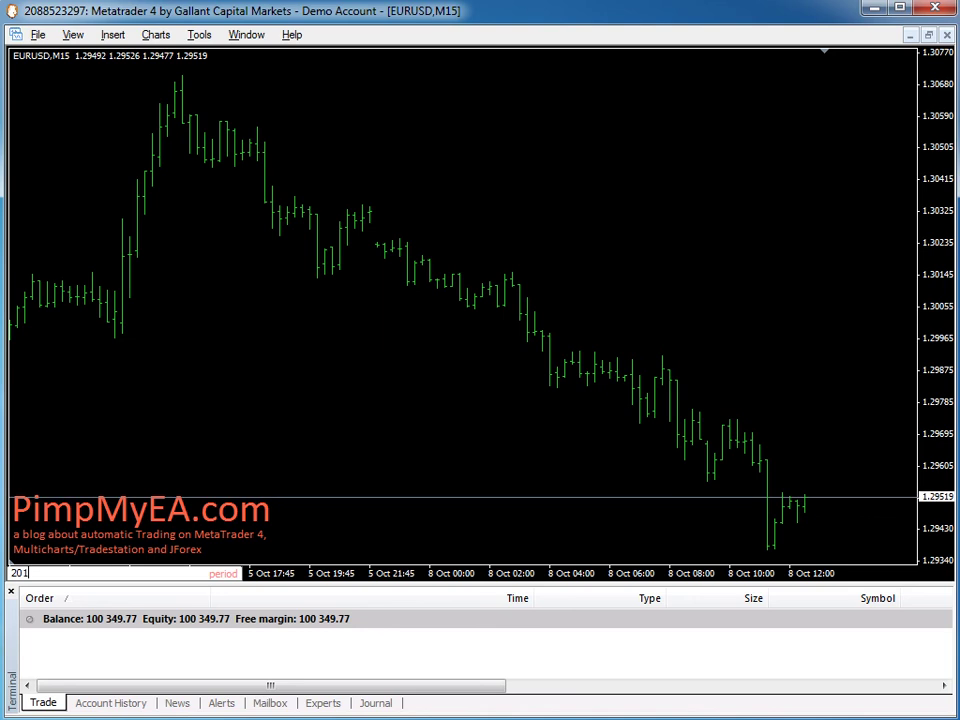
{"action": "type", "text": "2.6"}
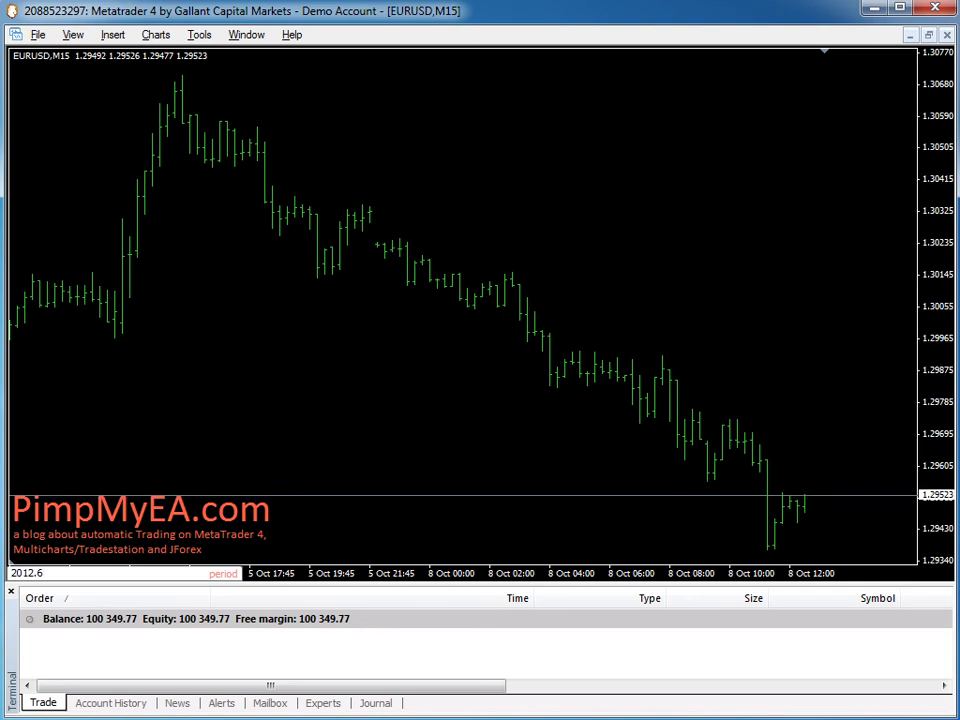
{"action": "type", "text": ".1"}
{"action": "key", "text": "Return"}
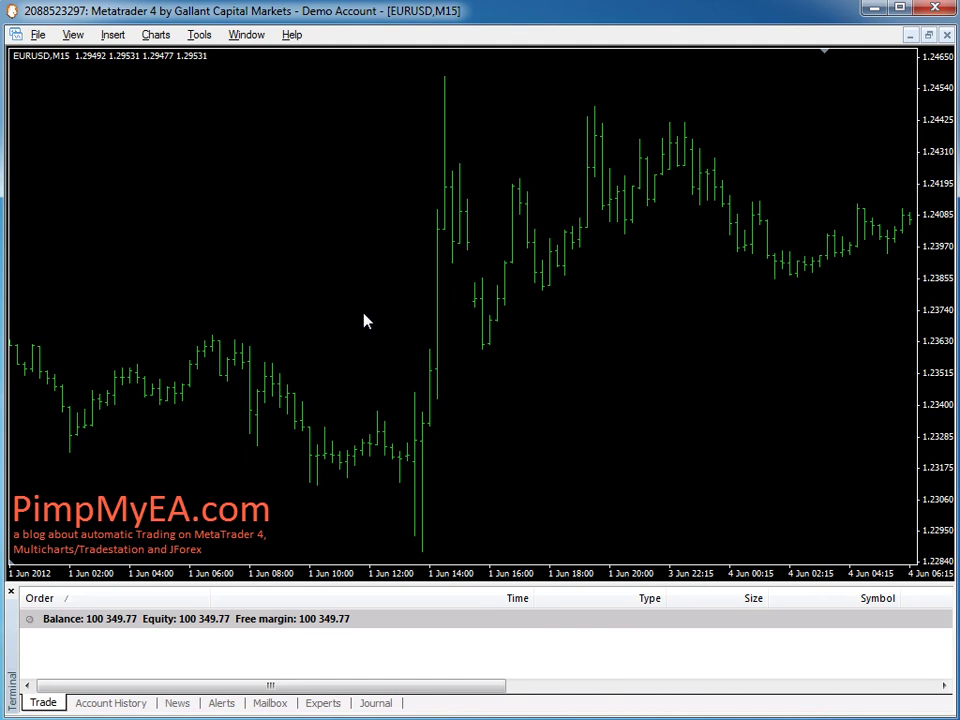
{"action": "key", "text": "Return"}
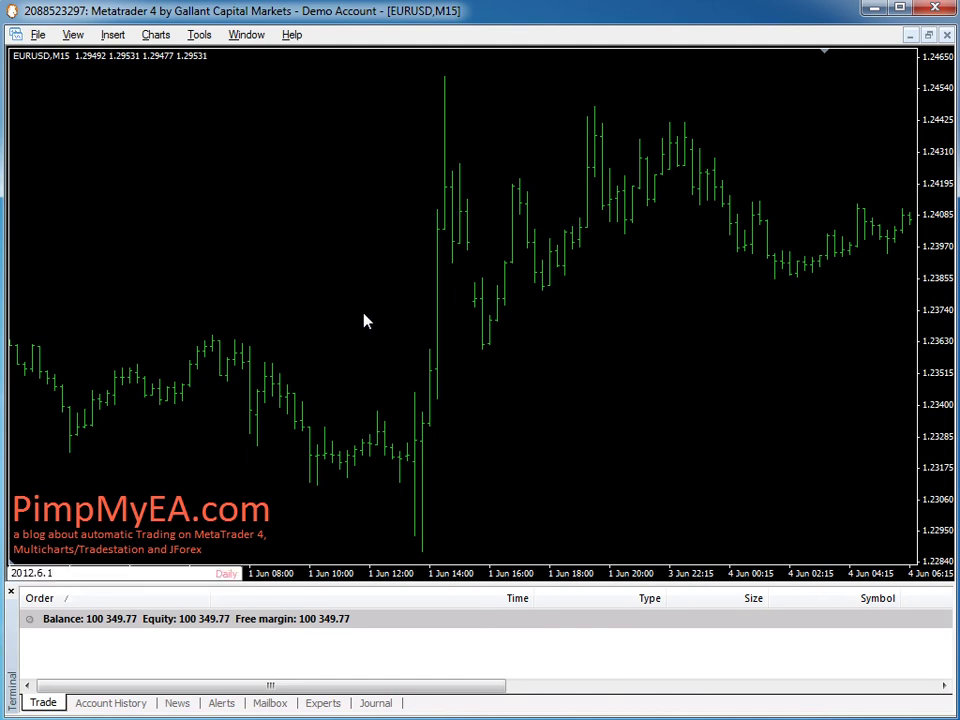
{"action": "type", "text": "2012.6.1 18:45"}
{"action": "key", "text": "Return"}
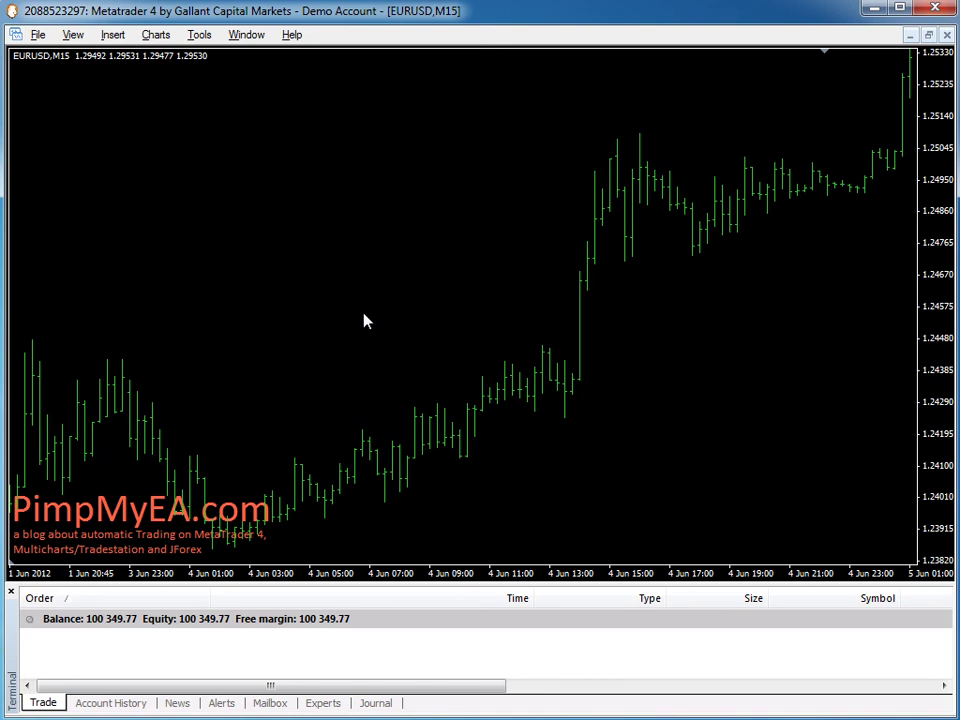
- Replace the date entry with 00:00 to return to the 8 Oct bars
{"action": "key", "text": "Return"}
{"action": "key", "text": "BackSpace"}
{"action": "key", "text": "BackSpace"}
{"action": "key", "text": "BackSpace"}
{"action": "key", "text": "BackSpace"}
{"action": "key", "text": "BackSpace"}
{"action": "key", "text": "BackSpace"}
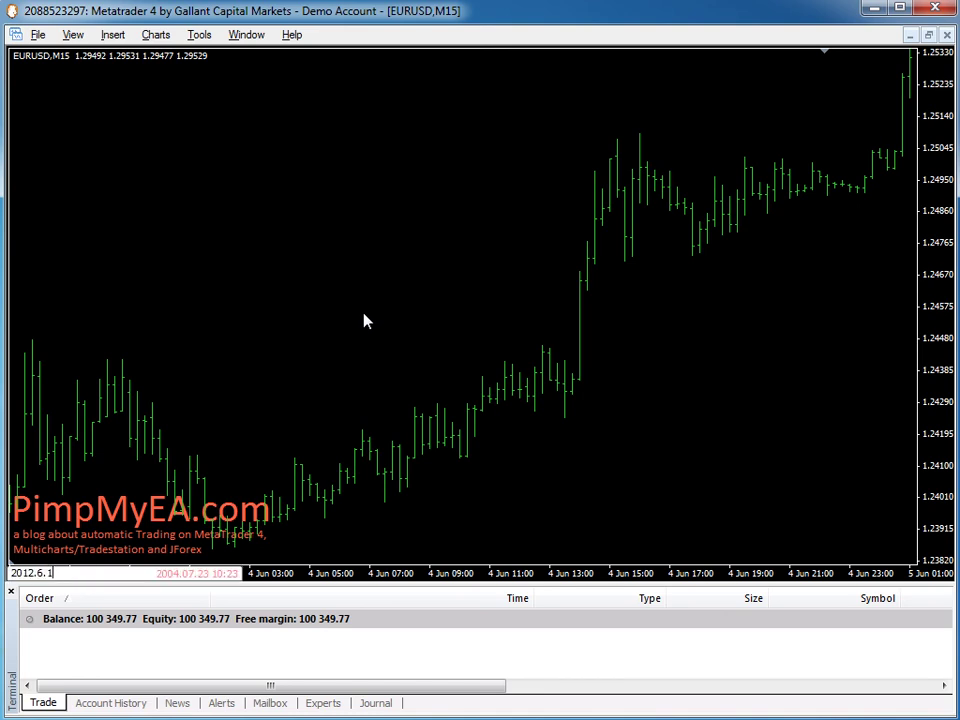
{"action": "key", "text": "BackSpace"}
{"action": "key", "text": "BackSpace"}
{"action": "key", "text": "BackSpace"}
{"action": "key", "text": "BackSpace"}
{"action": "key", "text": "BackSpace"}
{"action": "key", "text": "BackSpace"}
{"action": "key", "text": "BackSpace"}
{"action": "key", "text": "BackSpace"}
{"action": "type", "text": "00:00"}
{"action": "key", "text": "Return"}
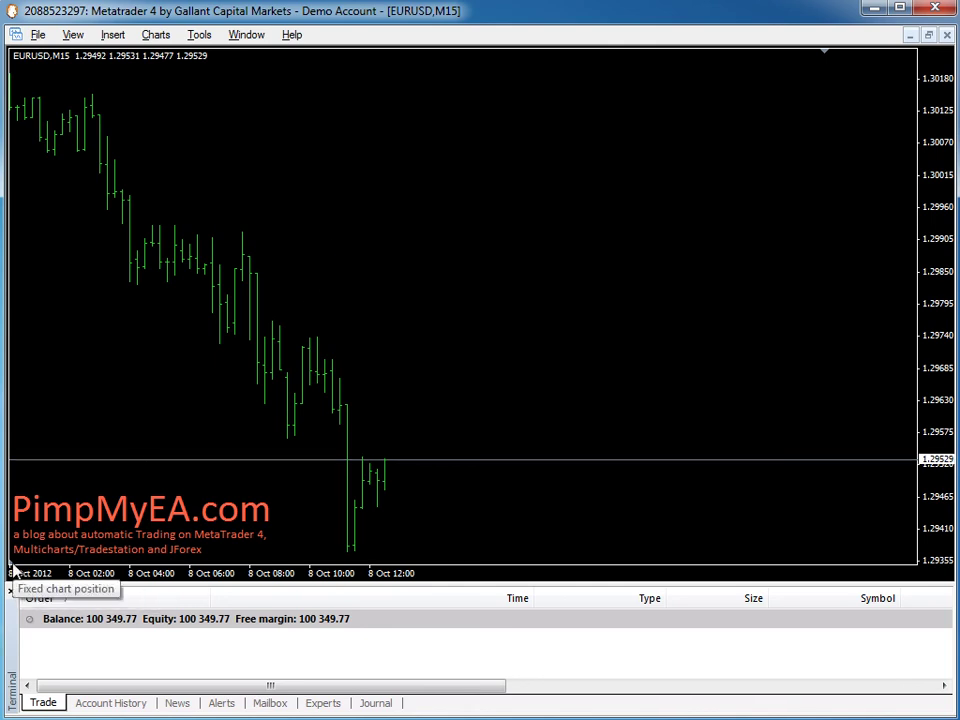
- Move the fixed chart position past the latest bar, realign on 00:00, and enable the crosshair
{"action": "left_click_drag", "start_coordinate": [13, 567], "coordinate": [437, 571]}
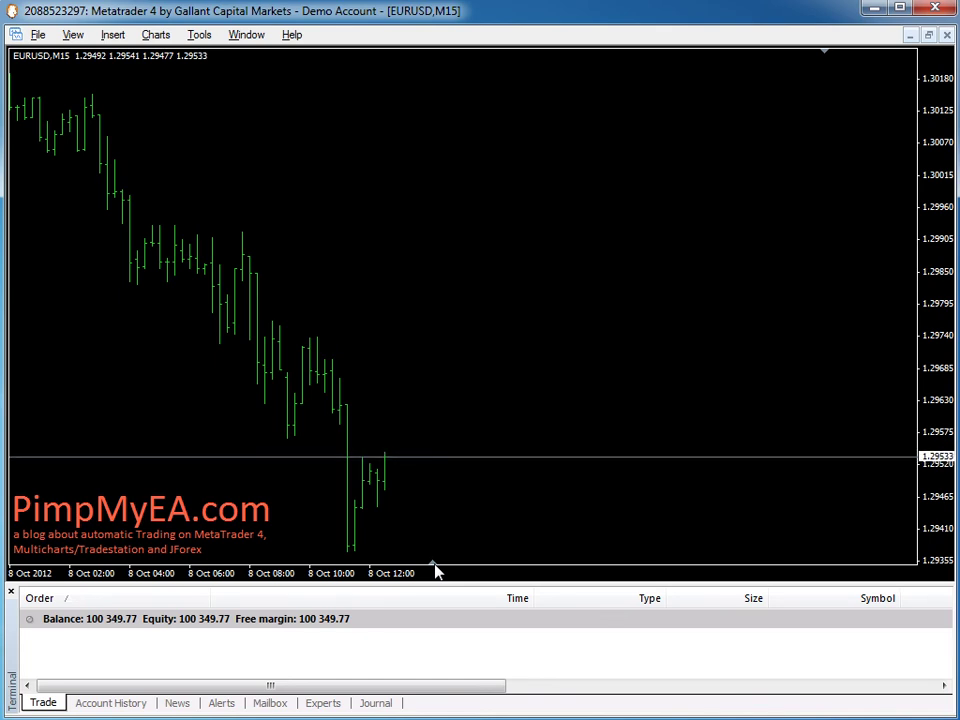
{"action": "key", "text": "Return"}
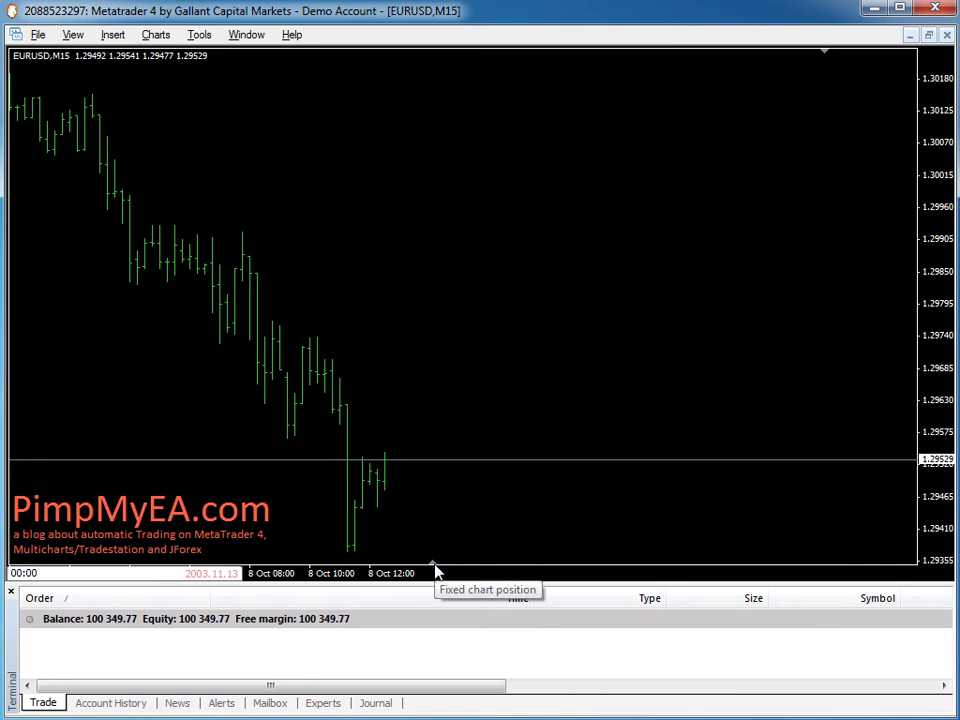
{"action": "key", "text": "Return"}
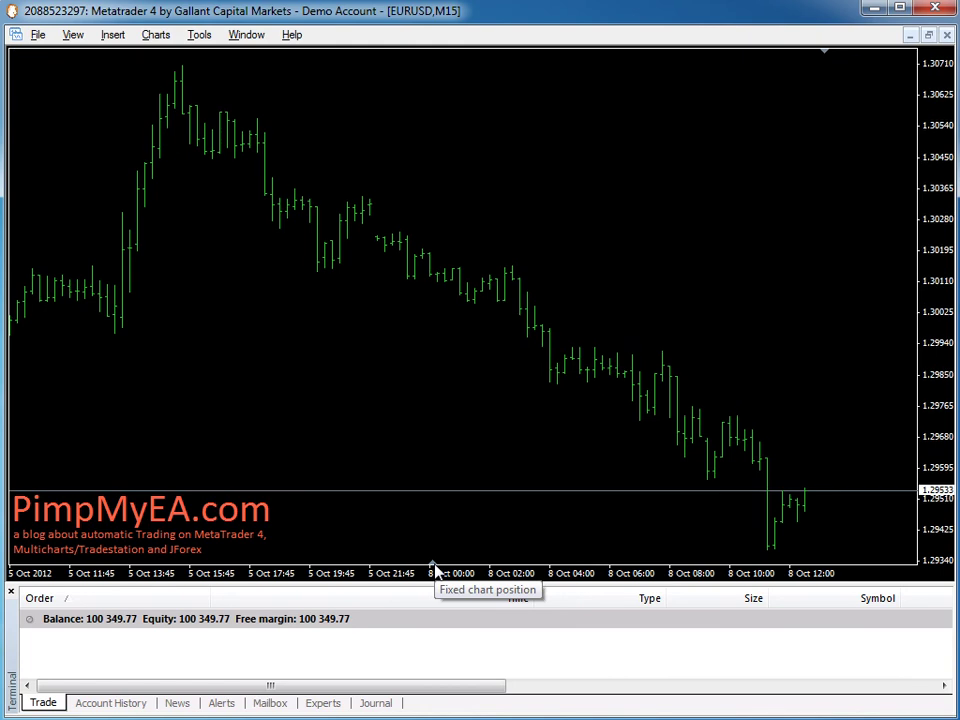
{"action": "middle_click", "coordinate": [461, 317]}
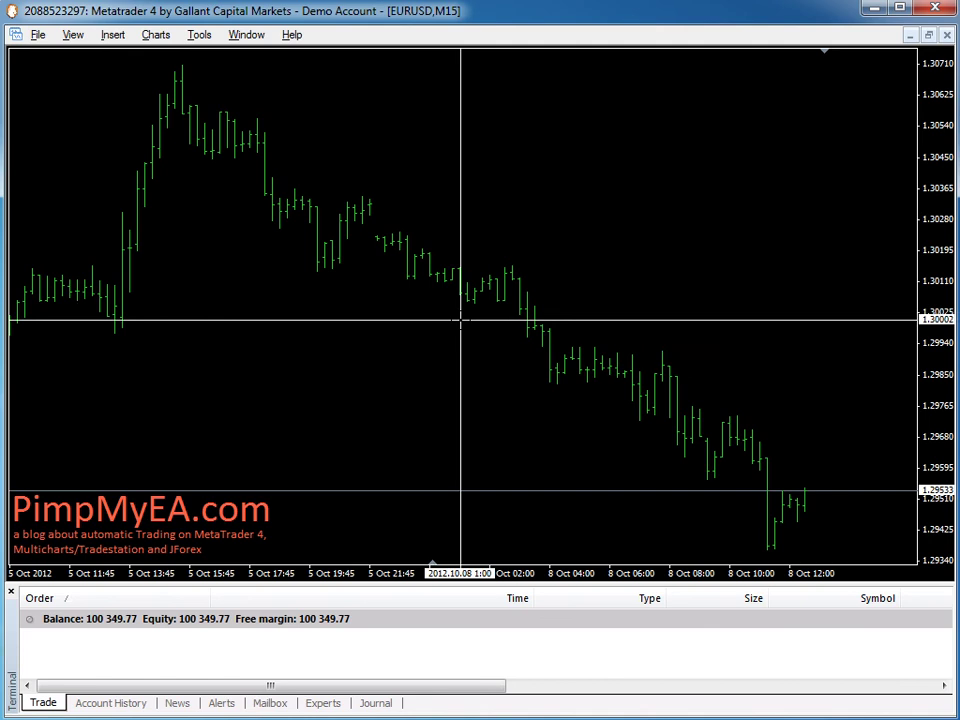